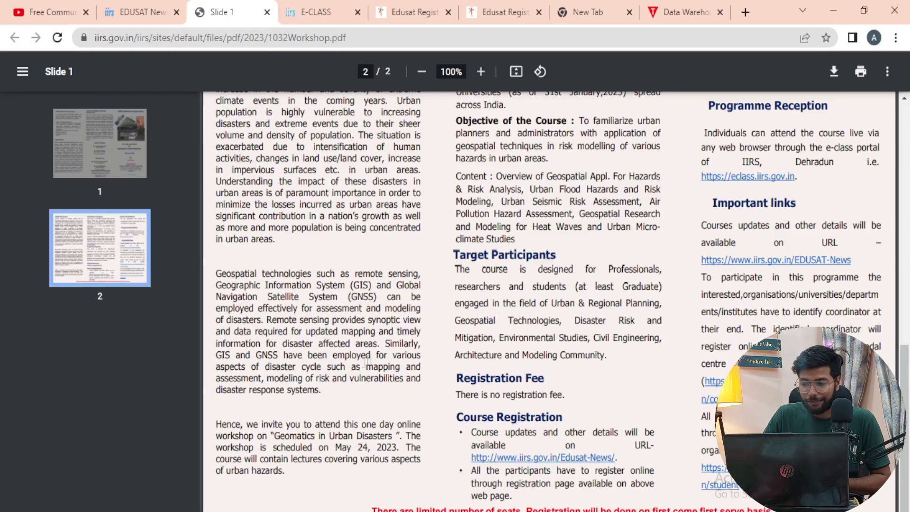
# Examine the workshop brochure's certificate award, programme overview, course objective and content sections.
pyautogui.scroll(8, 623, 300)
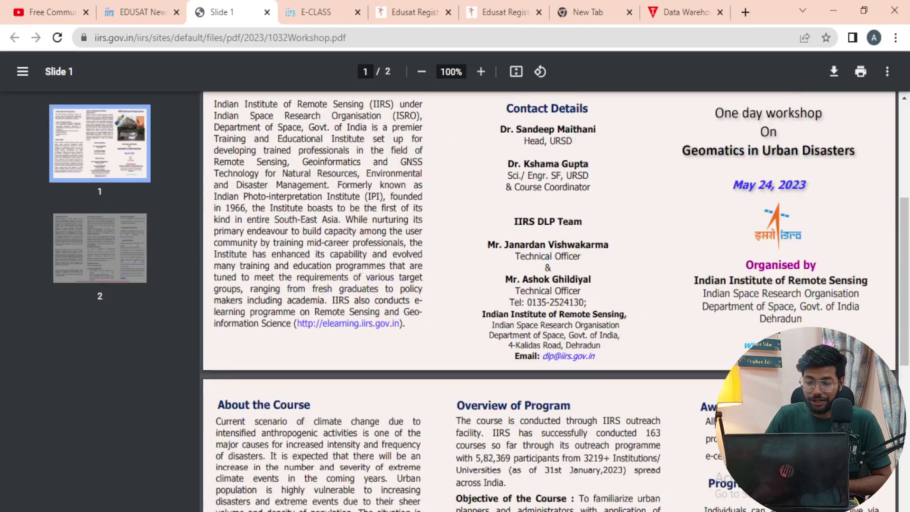
pyautogui.moveTo(703, 421); pyautogui.dragTo(720, 456)
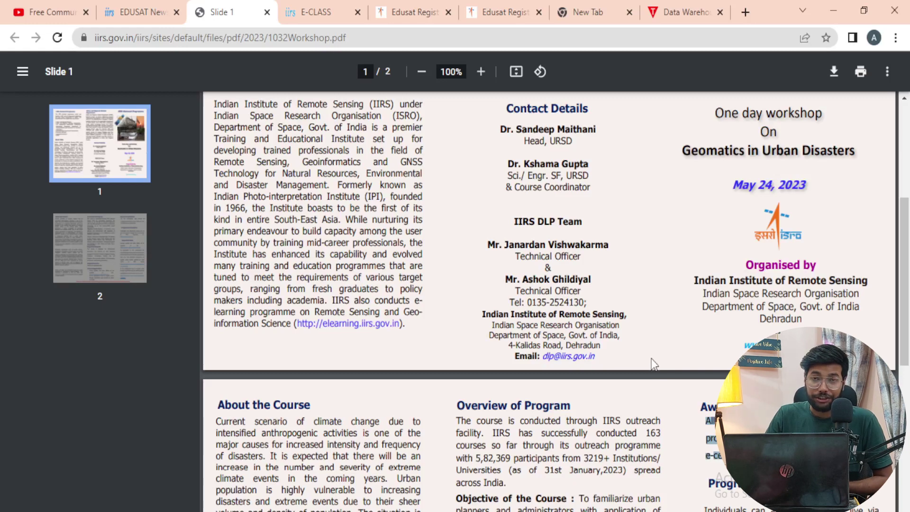
pyautogui.scroll(-5, 654, 363)
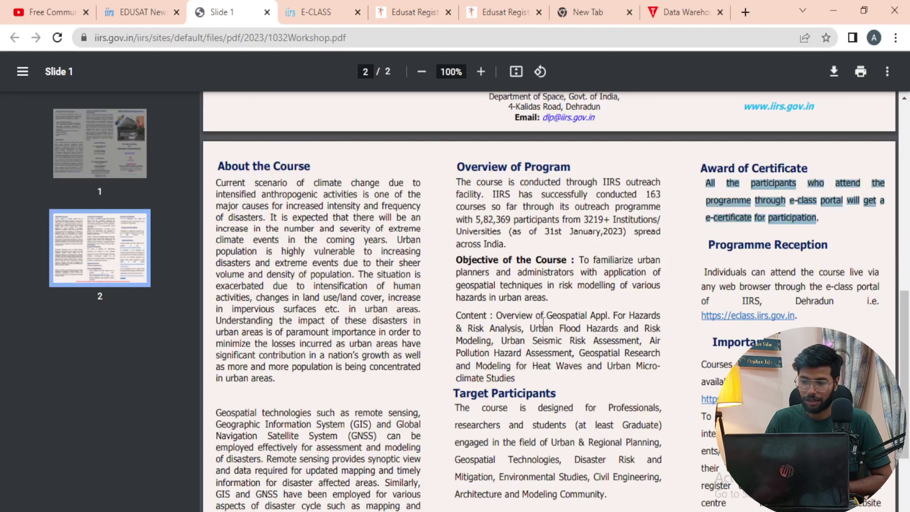
pyautogui.moveTo(453, 165); pyautogui.dragTo(561, 178)
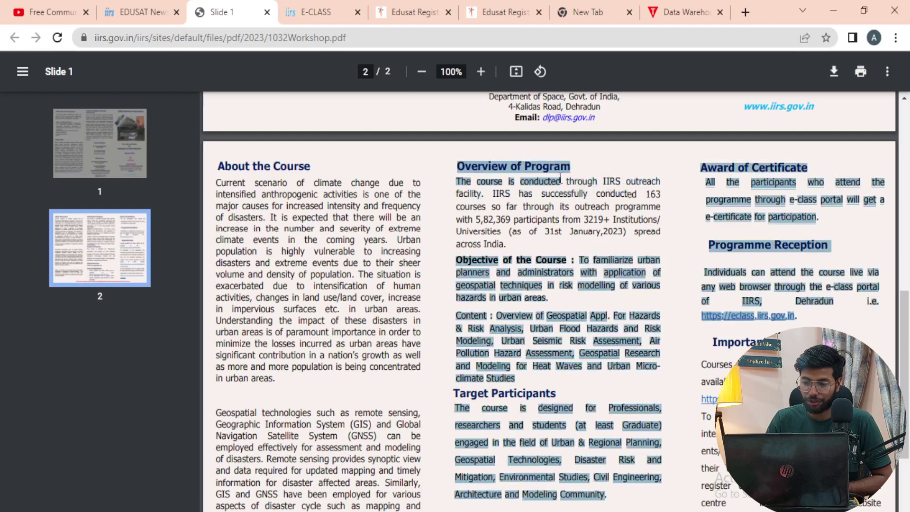
pyautogui.click(442, 237)
pyautogui.moveTo(460, 260); pyautogui.dragTo(517, 377)
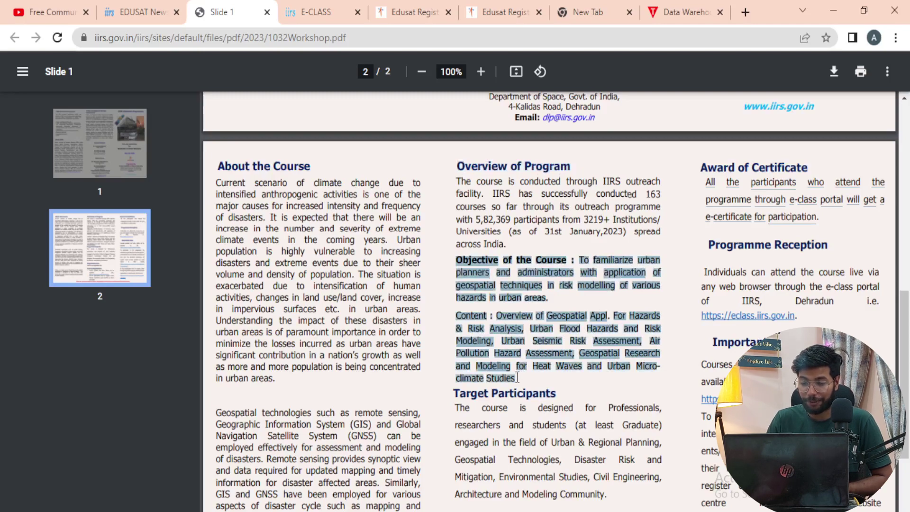
pyautogui.scroll(-3, 575, 380)
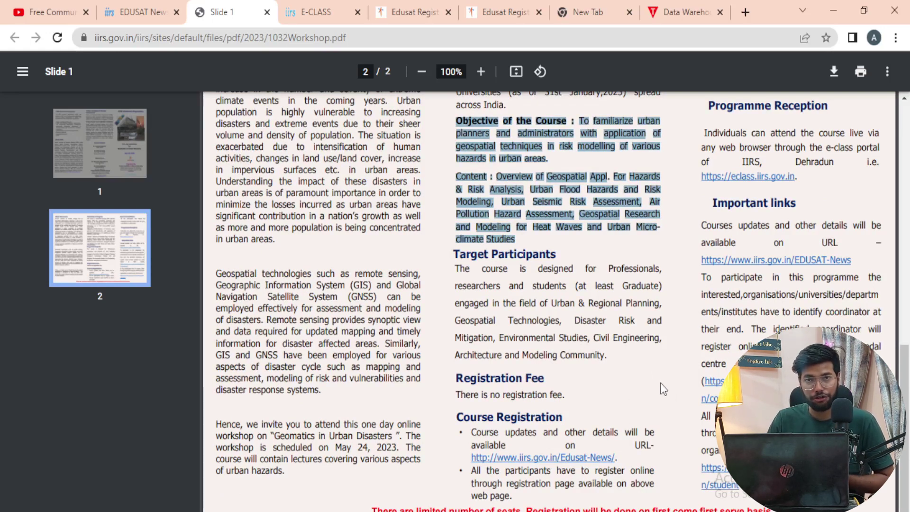
pyautogui.scroll(8, 710, 386)
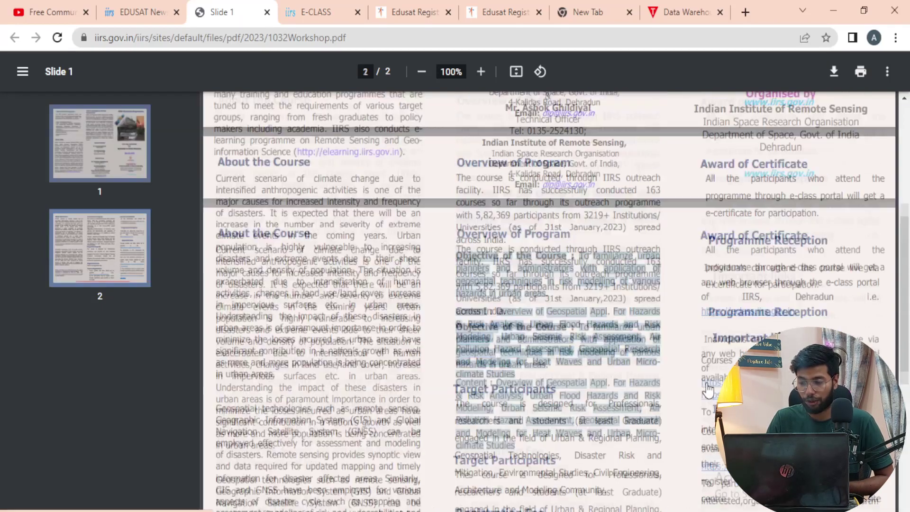
pyautogui.scroll(-8, 729, 364)
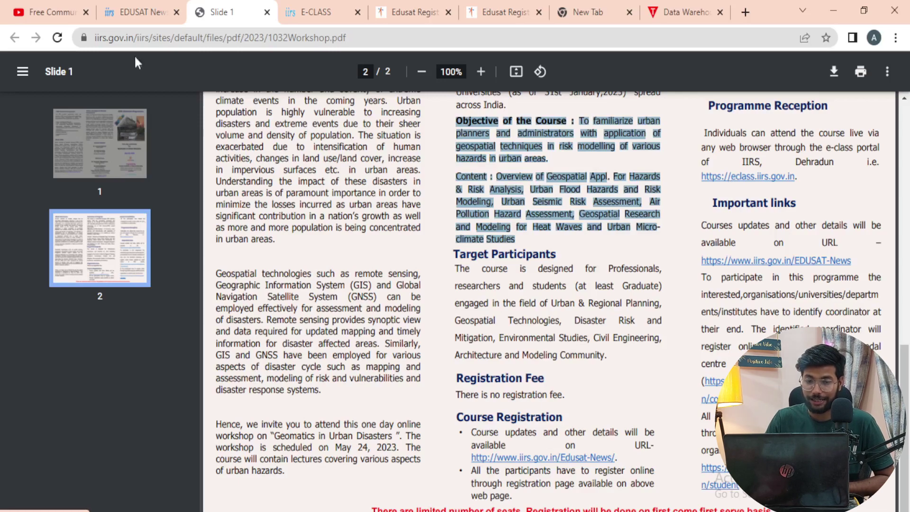
# View the Course-ID 1032 entry on the EDUSAT News page and the E-CLASS login page.
pyautogui.click(128, 1)
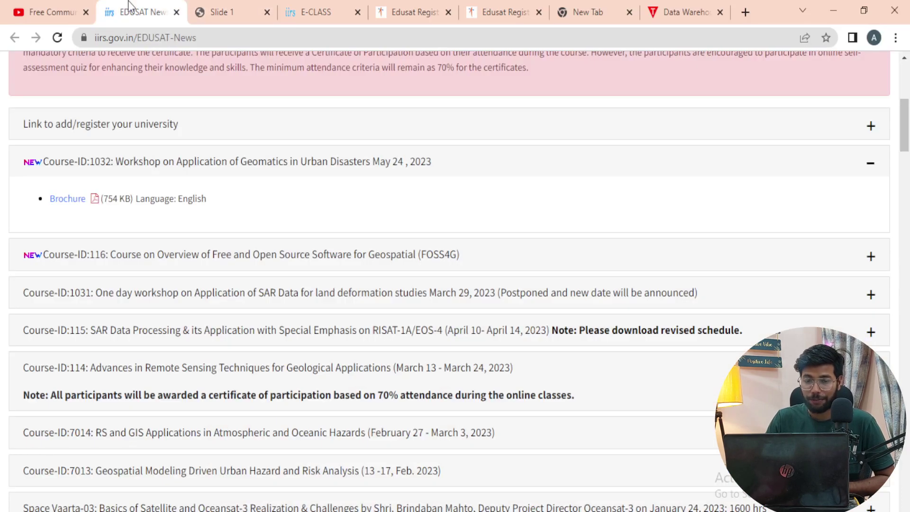
pyautogui.click(241, 9)
pyautogui.click(317, 12)
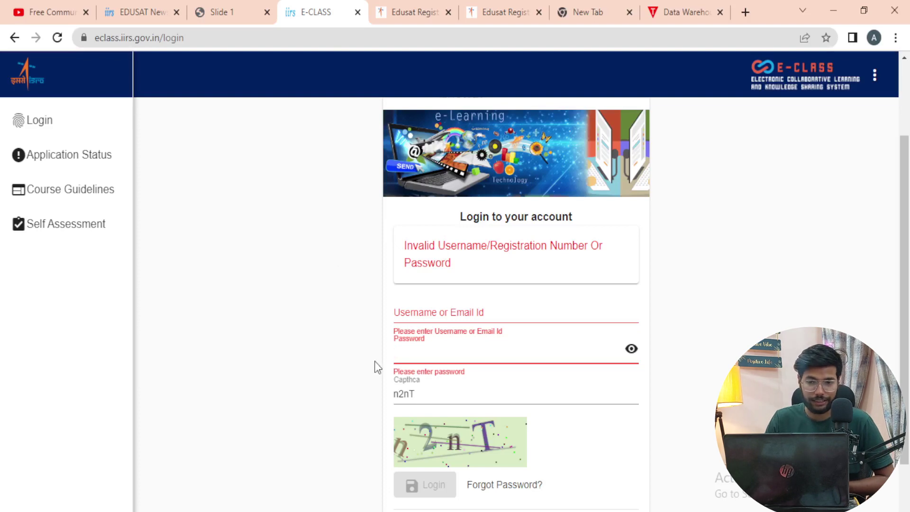
# Review the Edusat registration form's name, email, password and displayed-code fields and its password requirements.
pyautogui.click(398, 13)
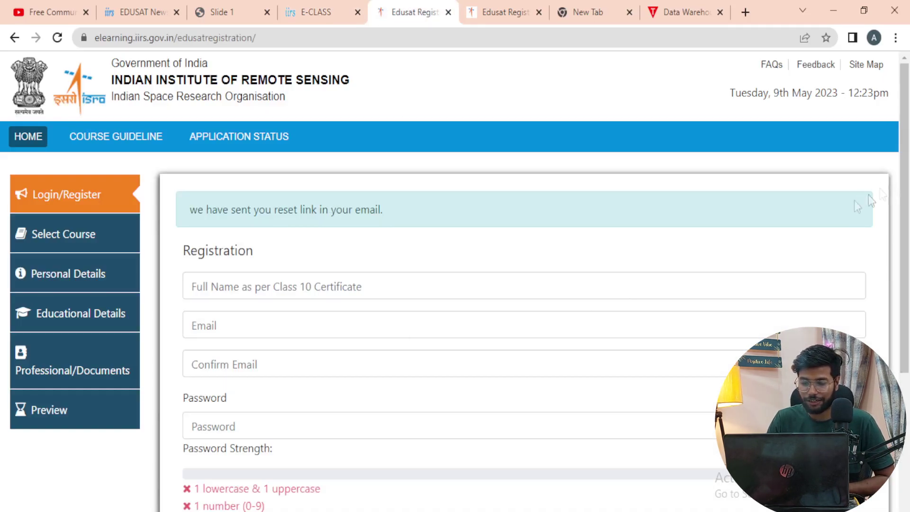
pyautogui.scroll(-5, 601, 295)
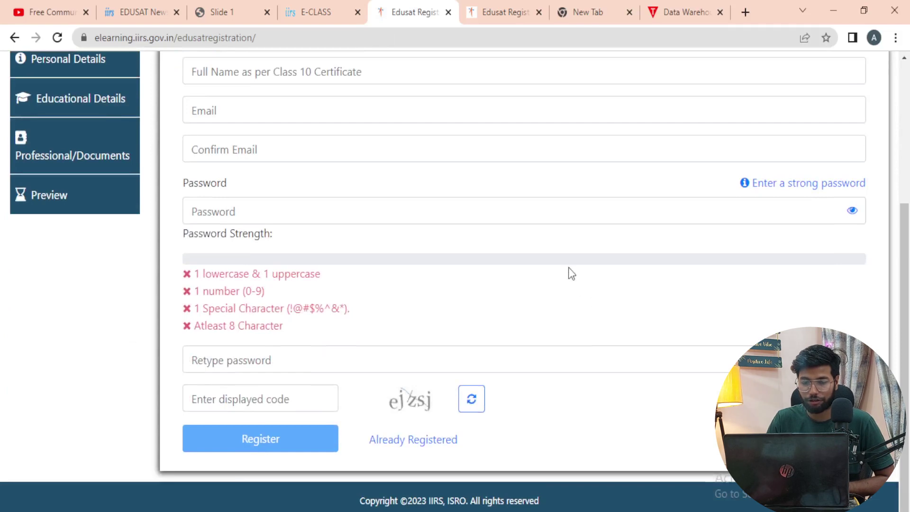
pyautogui.scroll(1, 549, 273)
pyautogui.scroll(-1, 539, 280)
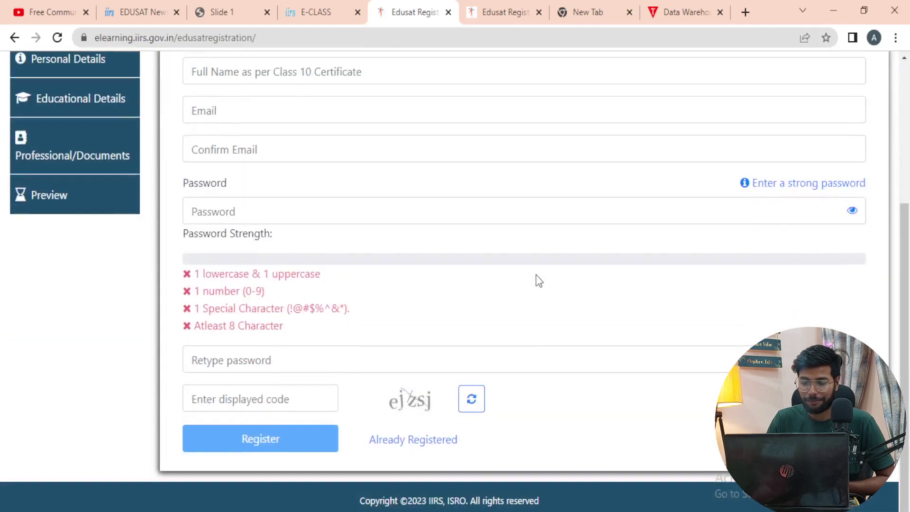
pyautogui.scroll(5, 521, 287)
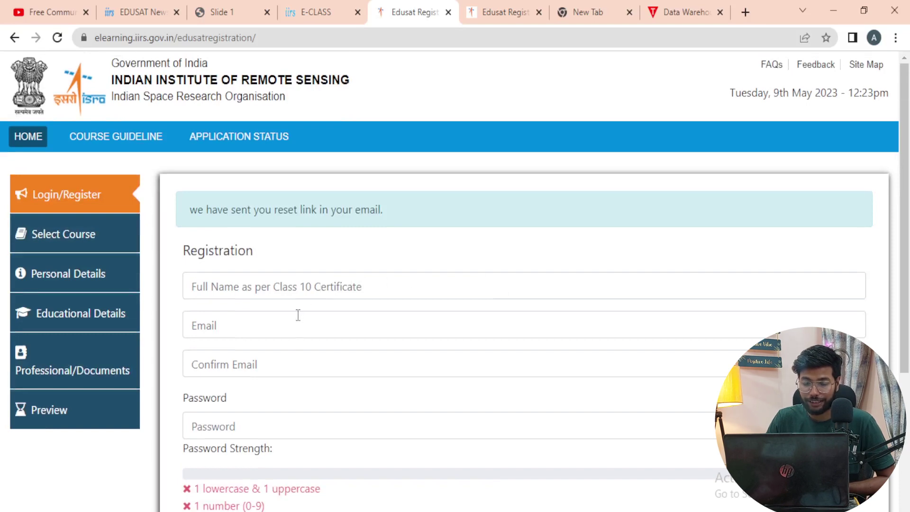
pyautogui.click(289, 361)
pyautogui.moveTo(904, 225); pyautogui.dragTo(904, 356)
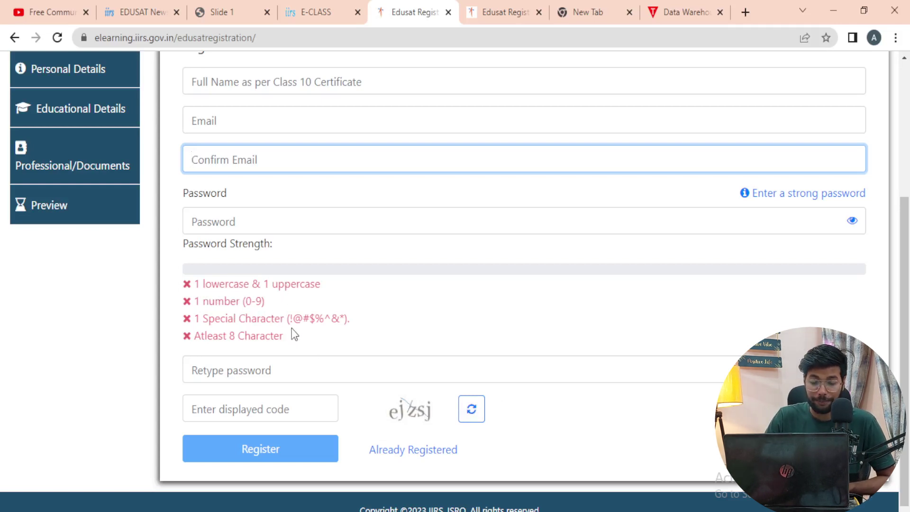
pyautogui.click(302, 365)
pyautogui.click(195, 415)
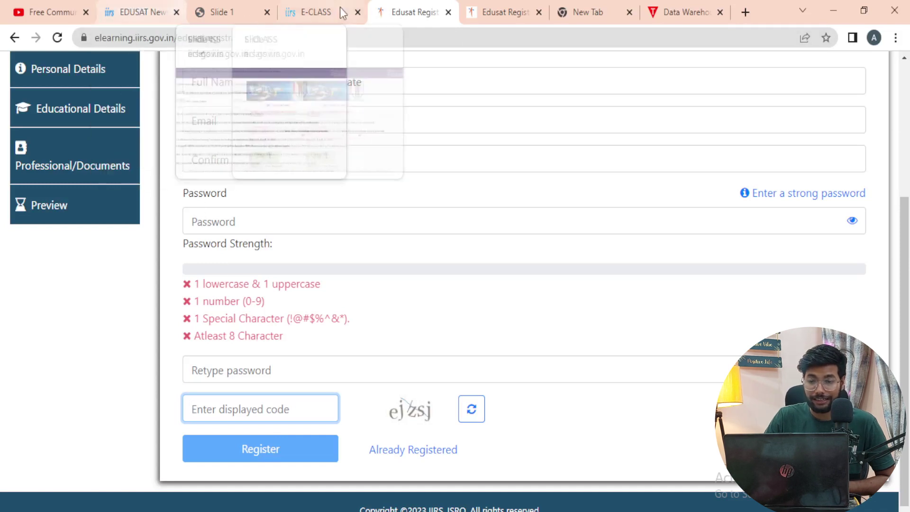
# On the signed-in Edusat registration page, select the course Application of Geomatics in Urban Disasters with Individual Registration as the mode.
pyautogui.click(322, 3)
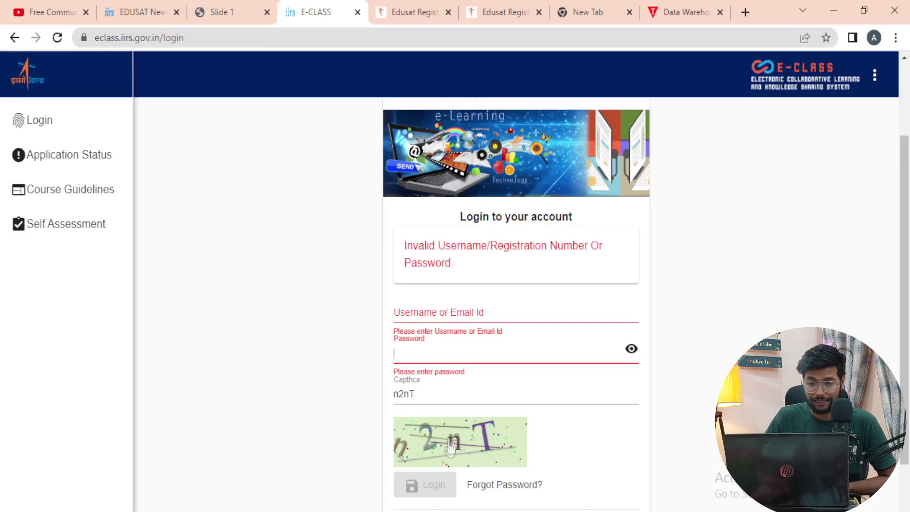
pyautogui.click(503, 11)
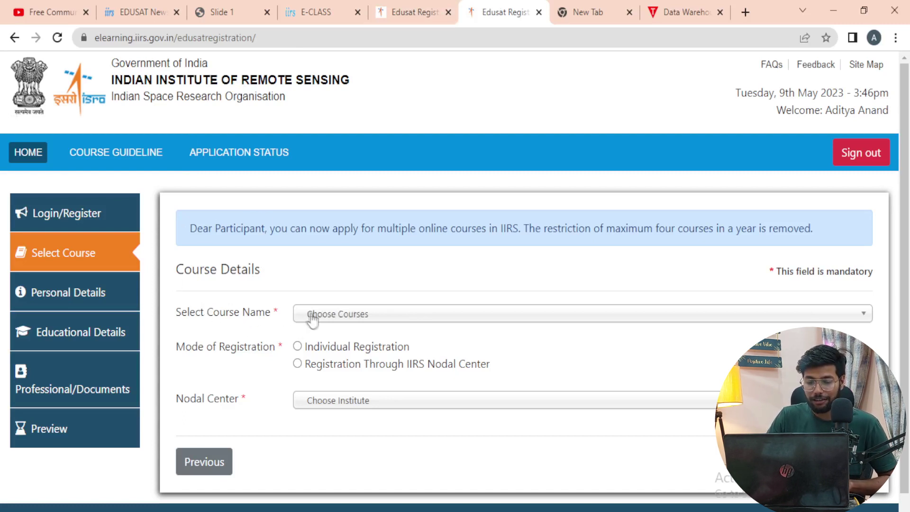
pyautogui.click(329, 318)
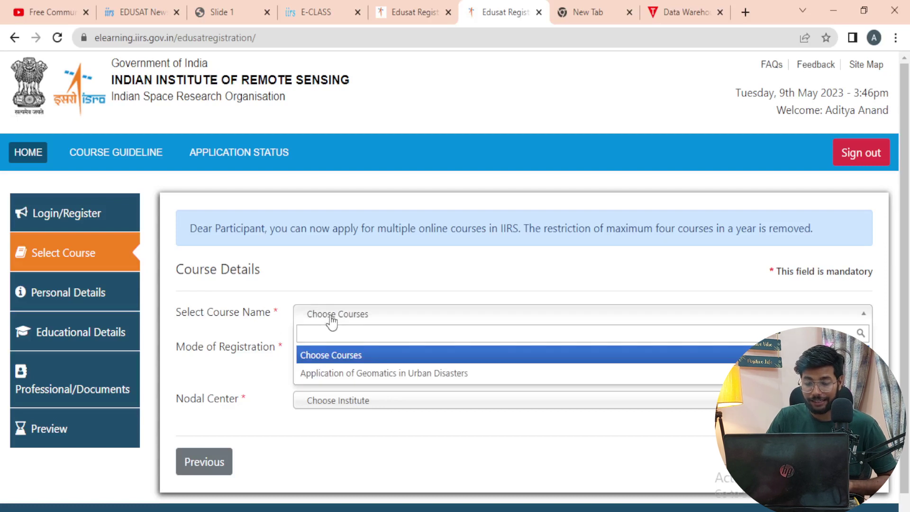
pyautogui.click(339, 374)
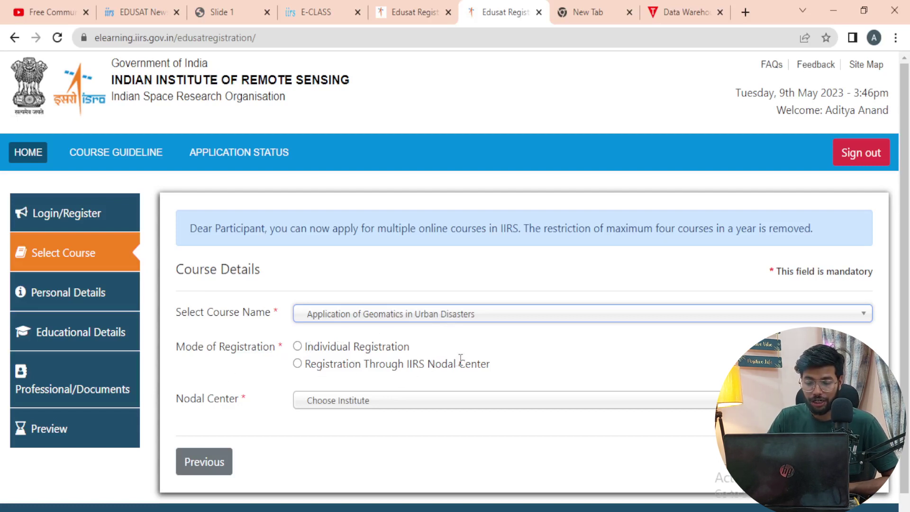
pyautogui.click(300, 364)
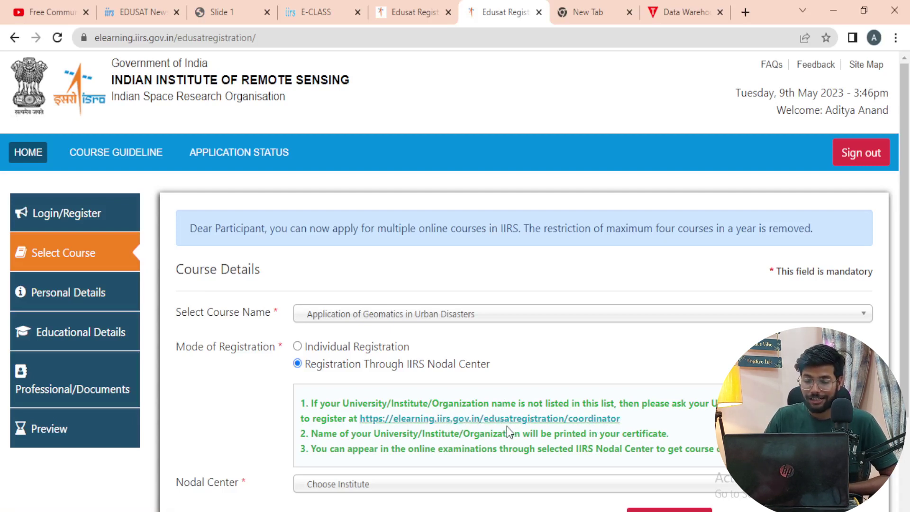
pyautogui.click(297, 347)
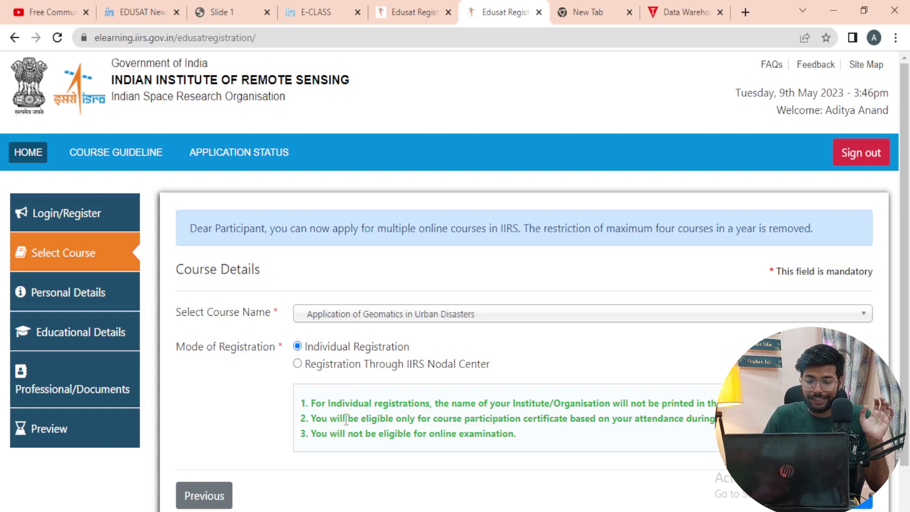
# Read the Individual Registration notes about online examination and participation certificate eligibility.
pyautogui.moveTo(311, 434); pyautogui.dragTo(427, 440)
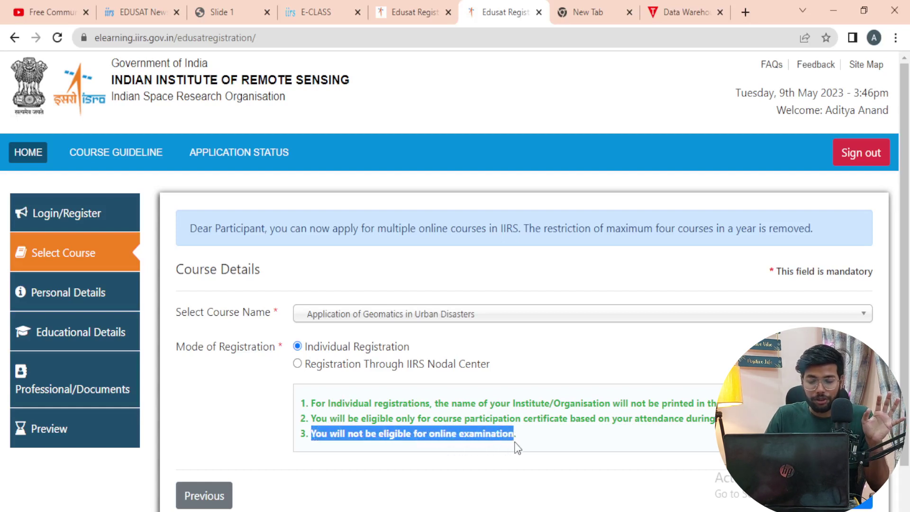
pyautogui.click(365, 420)
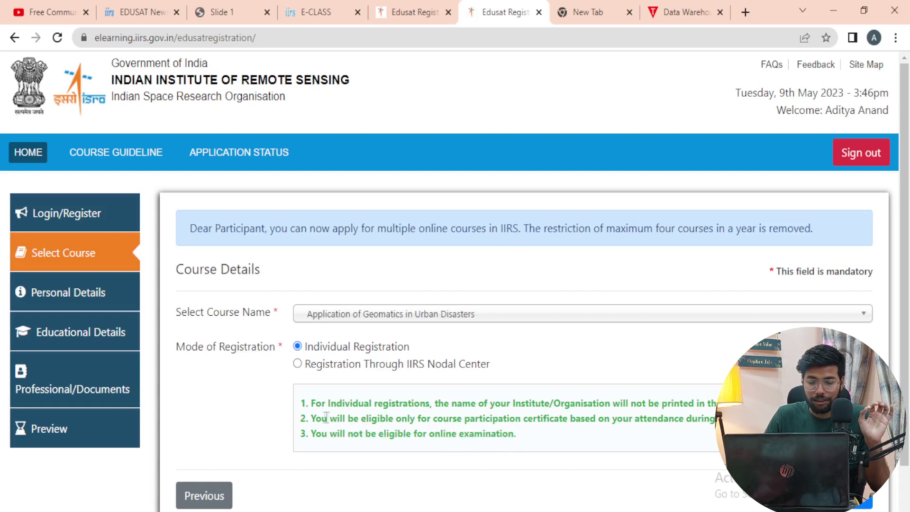
pyautogui.moveTo(311, 419); pyautogui.dragTo(716, 423)
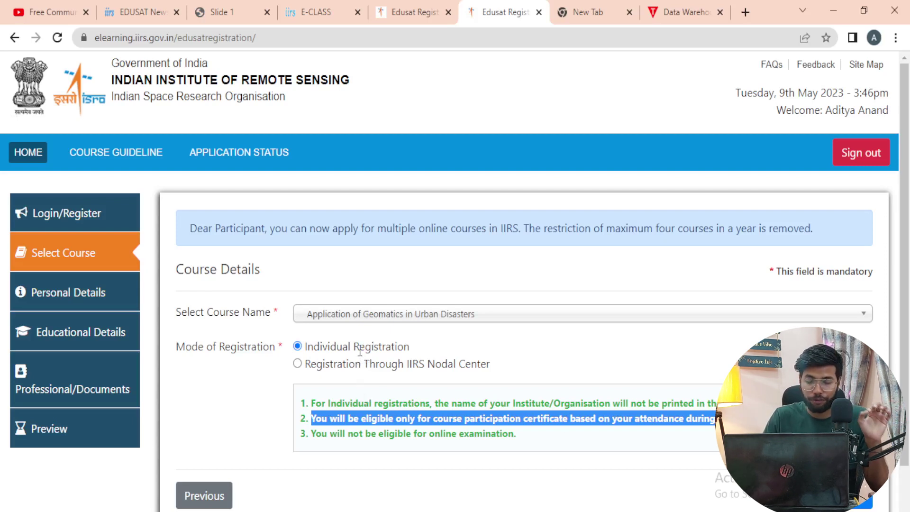
pyautogui.scroll(-1, 396, 291)
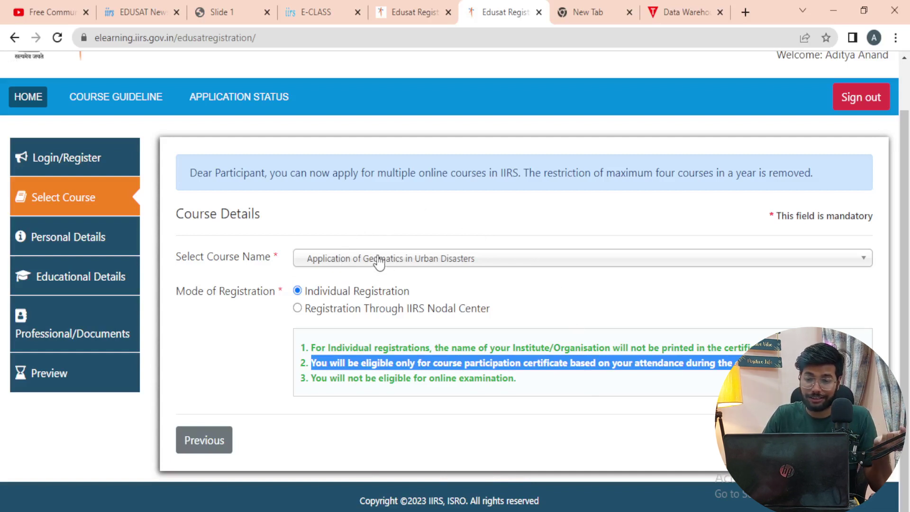
# Recheck the workshop brochure from its first page to the registration section, along with the EDUSAT News course listing.
pyautogui.click(315, 11)
pyautogui.click(217, 11)
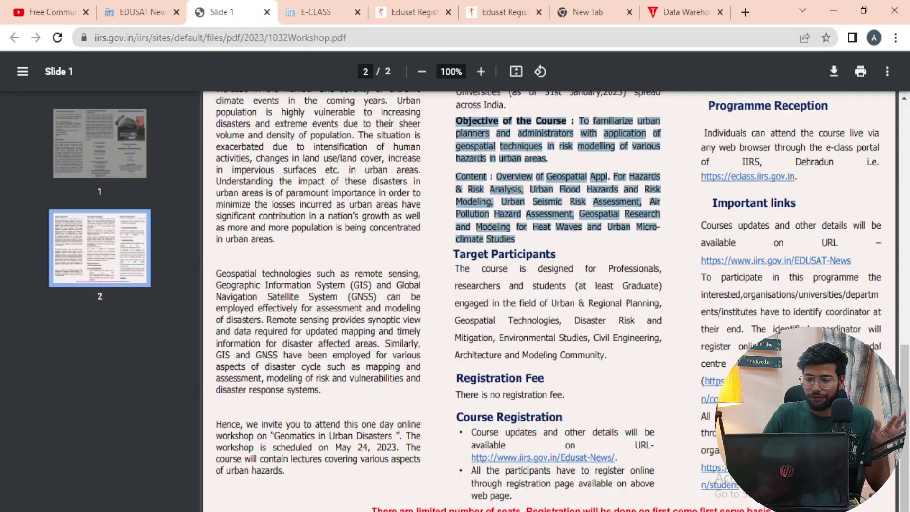
pyautogui.scroll(15, 549, 299)
pyautogui.click(132, 3)
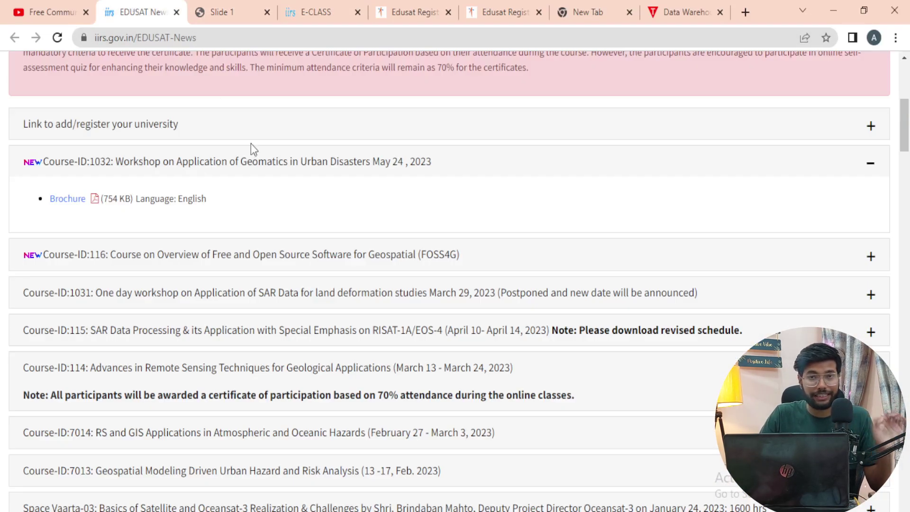
pyautogui.click(229, 11)
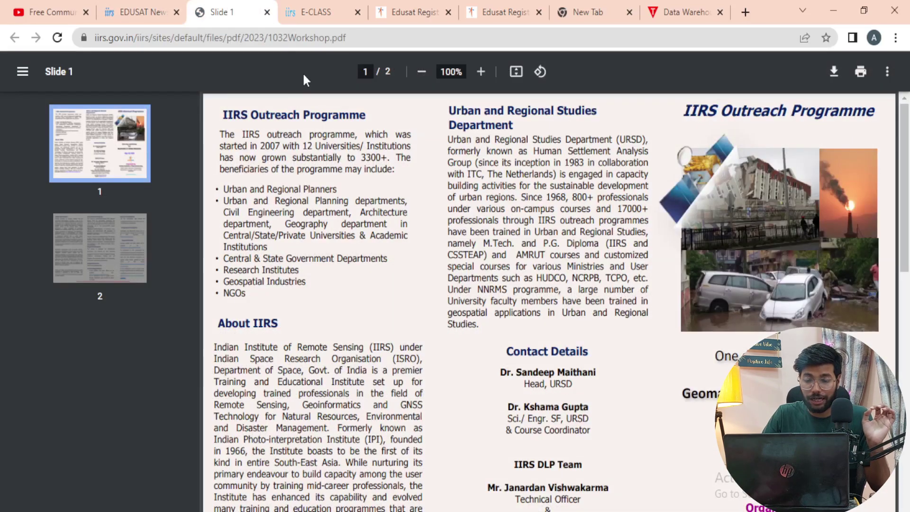
pyautogui.scroll(-10, 431, 314)
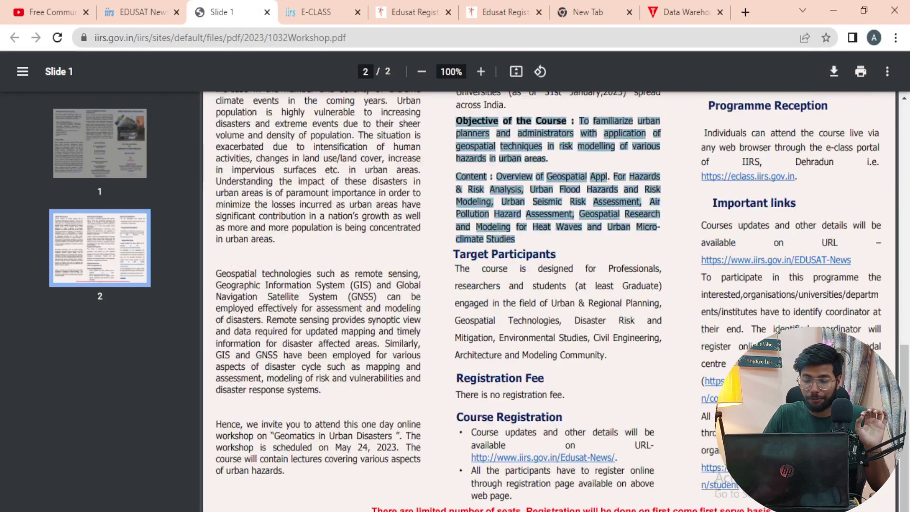